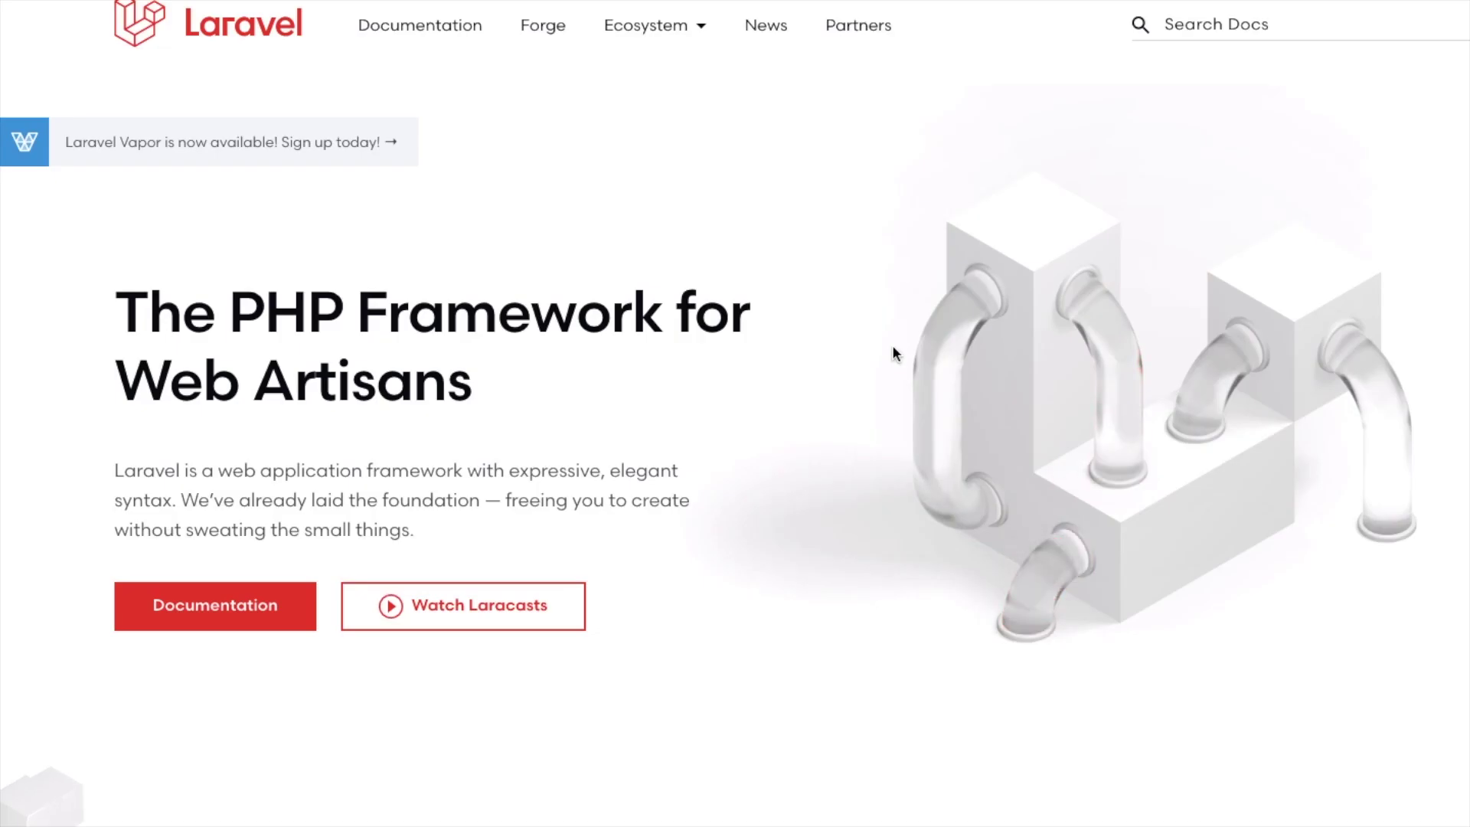
{"action": "scroll", "coordinate": [893, 345], "scroll_direction": "down", "scroll_amount": 1}
{"action": "scroll", "coordinate": [893, 345], "scroll_direction": "down", "scroll_amount": 1}
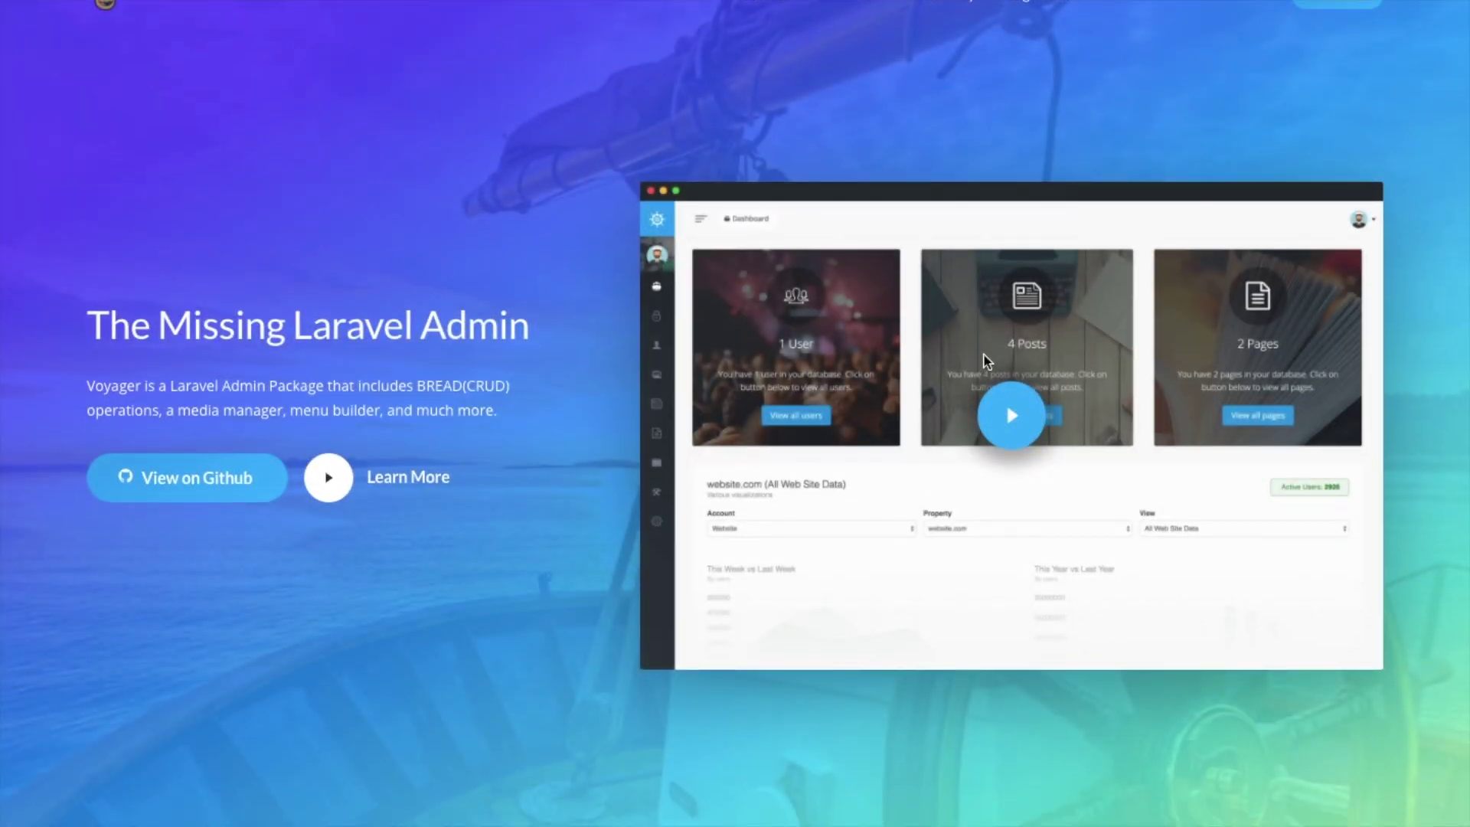
{"action": "scroll", "coordinate": [984, 362], "scroll_direction": "down", "scroll_amount": 4}
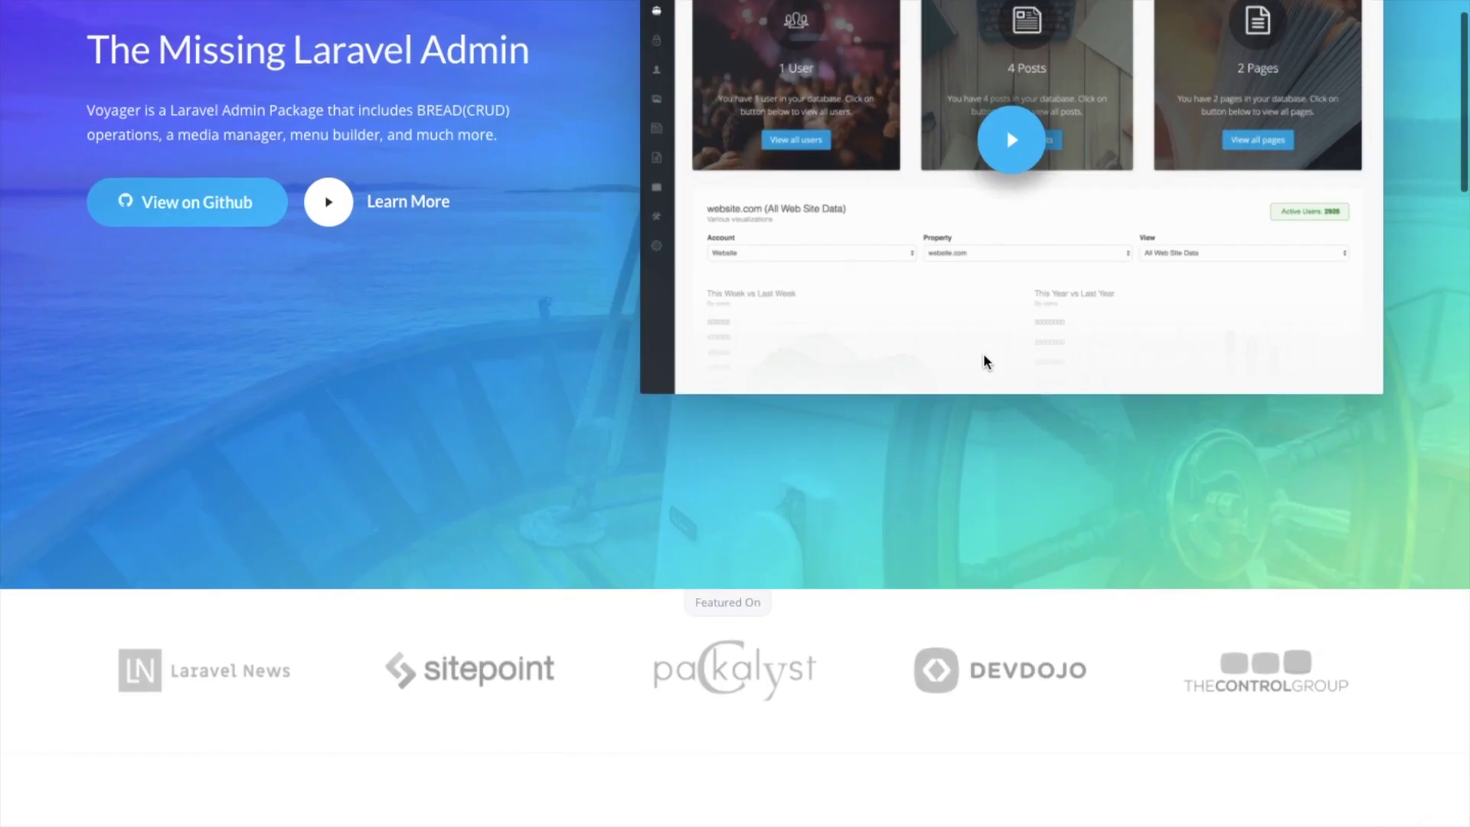
{"action": "scroll", "coordinate": [984, 362], "scroll_direction": "down", "scroll_amount": 4}
{"action": "scroll", "coordinate": [984, 360], "scroll_direction": "down", "scroll_amount": 3}
{"action": "scroll", "coordinate": [984, 360], "scroll_direction": "down", "scroll_amount": 2}
{"action": "scroll", "coordinate": [984, 362], "scroll_direction": "down", "scroll_amount": 3}
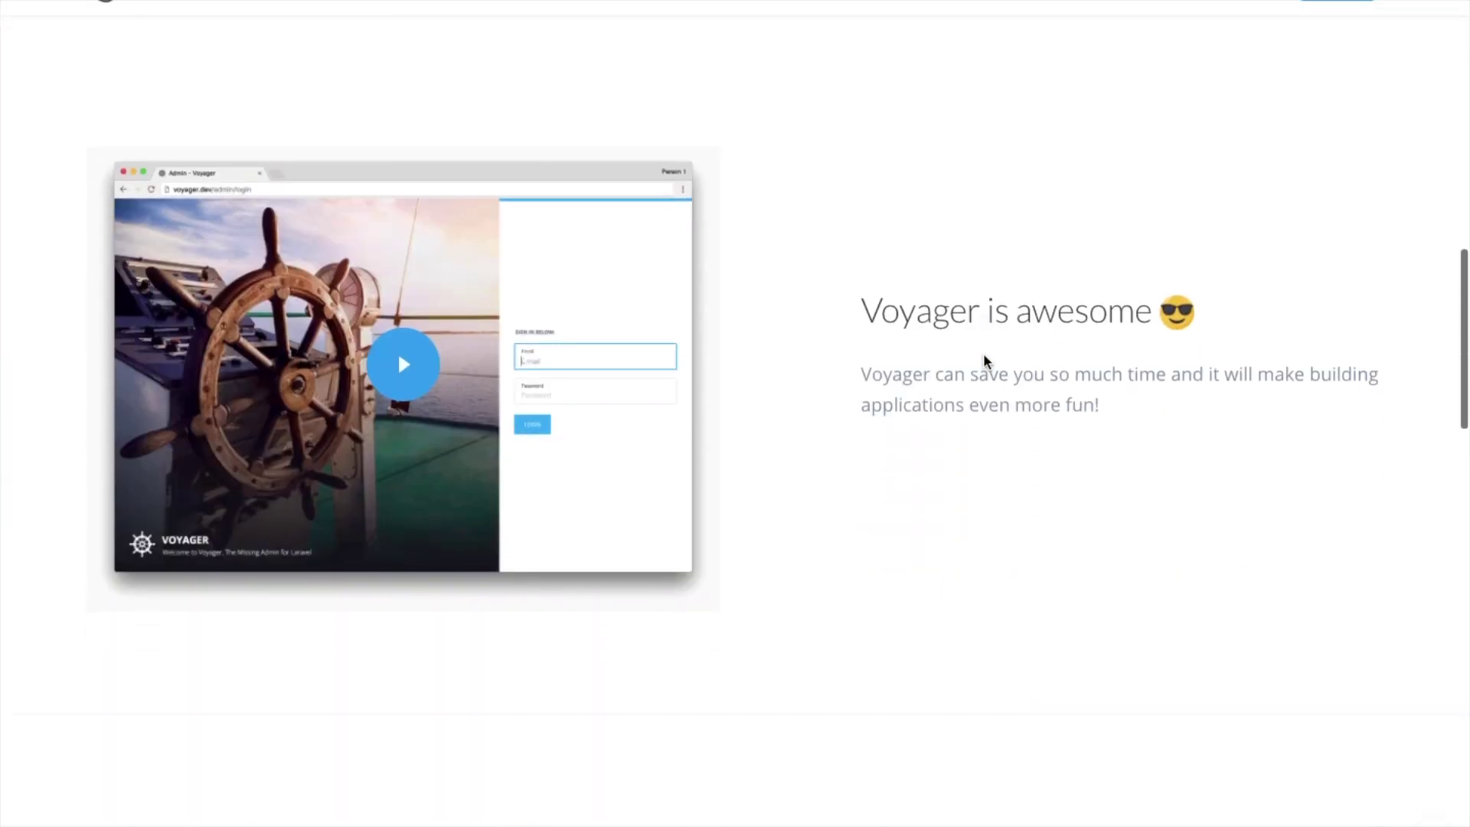
{"action": "scroll", "coordinate": [984, 360], "scroll_direction": "down", "scroll_amount": 5}
{"action": "scroll", "coordinate": [983, 361], "scroll_direction": "down", "scroll_amount": 2}
{"action": "scroll", "coordinate": [985, 361], "scroll_direction": "down", "scroll_amount": 1}
{"action": "scroll", "coordinate": [984, 361], "scroll_direction": "down", "scroll_amount": 5}
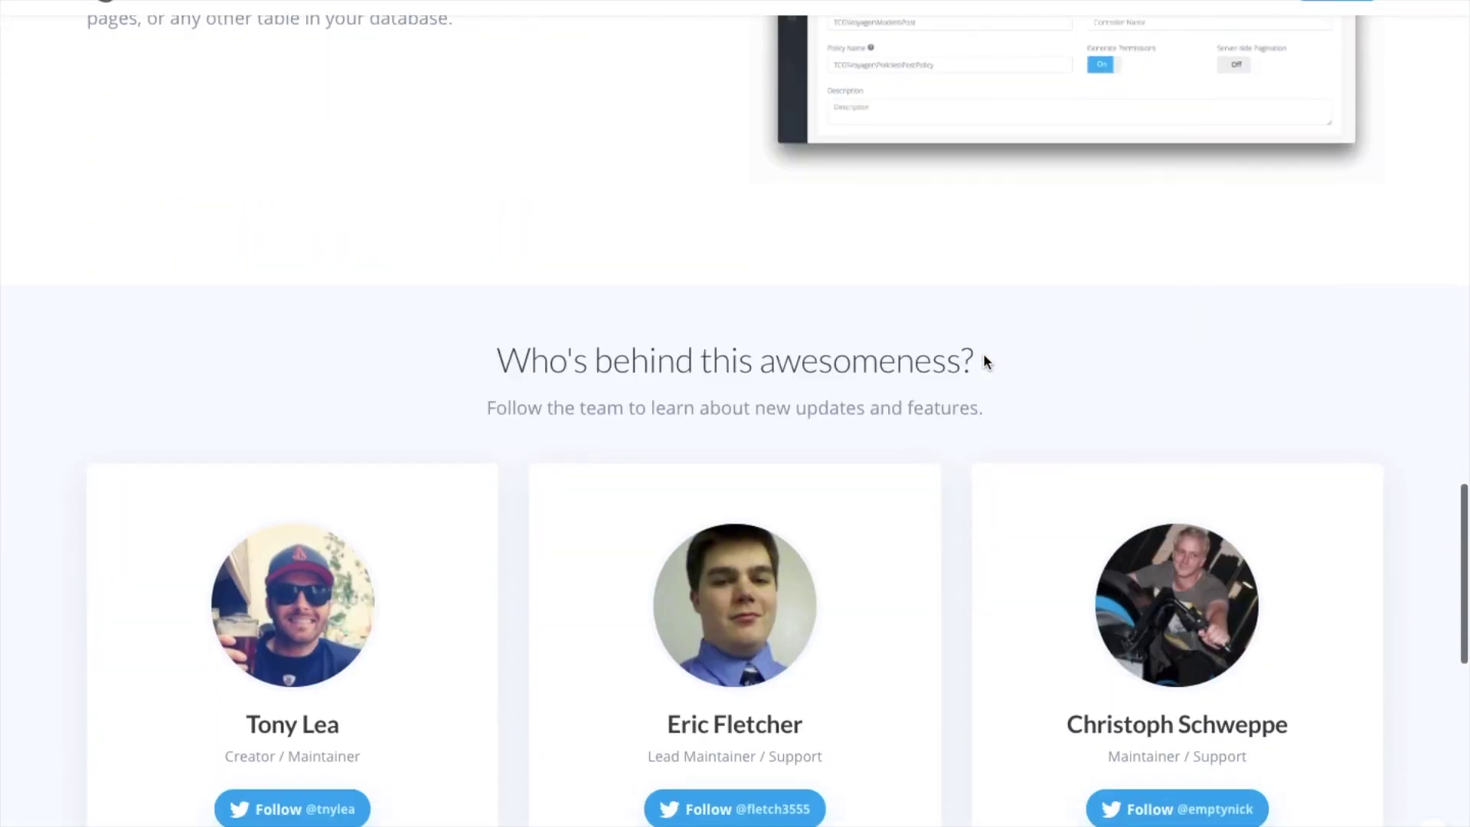
{"action": "scroll", "coordinate": [984, 361], "scroll_direction": "down", "scroll_amount": 3}
{"action": "scroll", "coordinate": [984, 360], "scroll_direction": "down", "scroll_amount": 4}
{"action": "scroll", "coordinate": [984, 360], "scroll_direction": "down", "scroll_amount": 4}
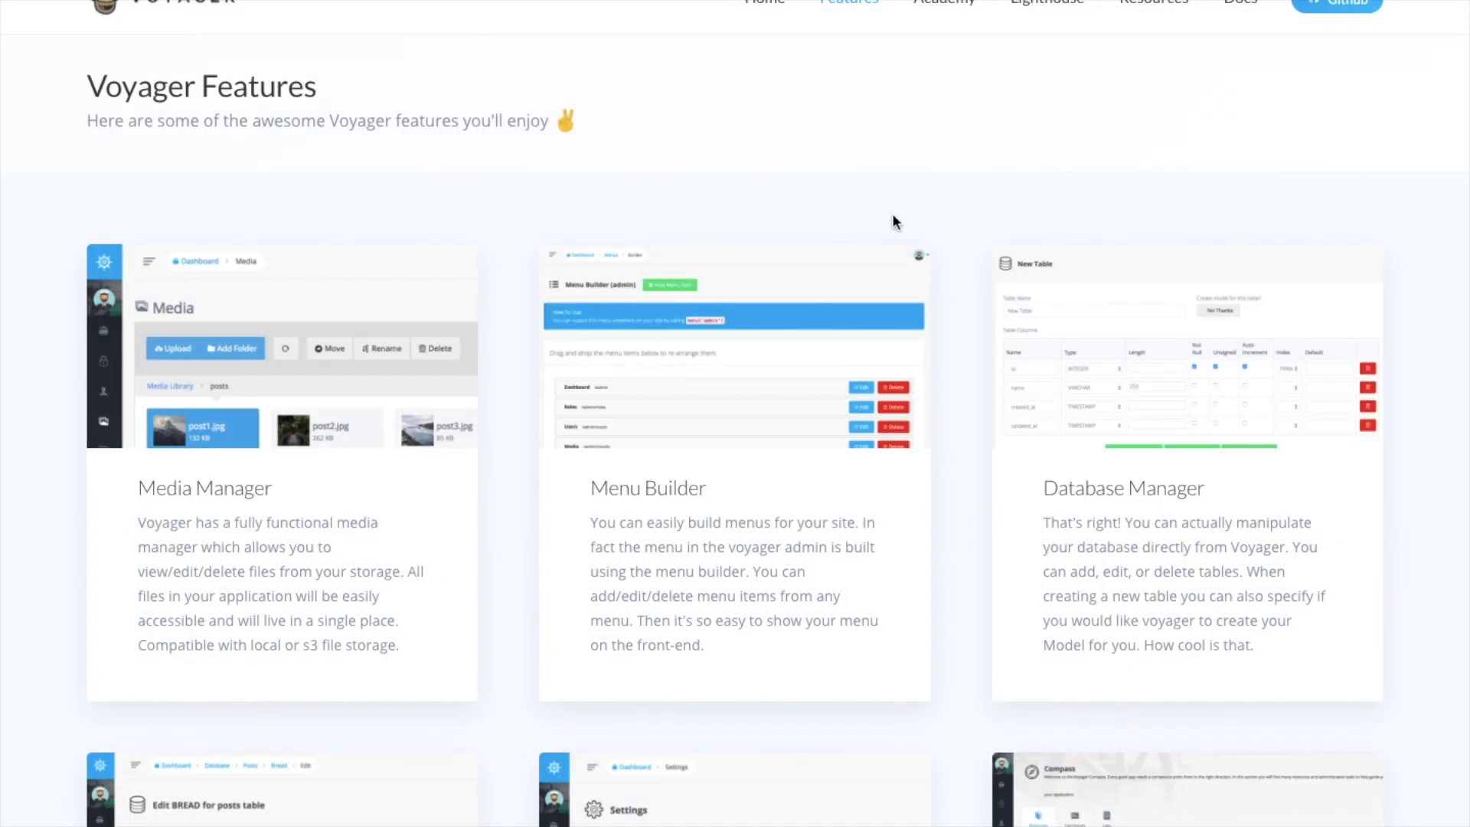
{"action": "scroll", "coordinate": [893, 212], "scroll_direction": "down", "scroll_amount": 3}
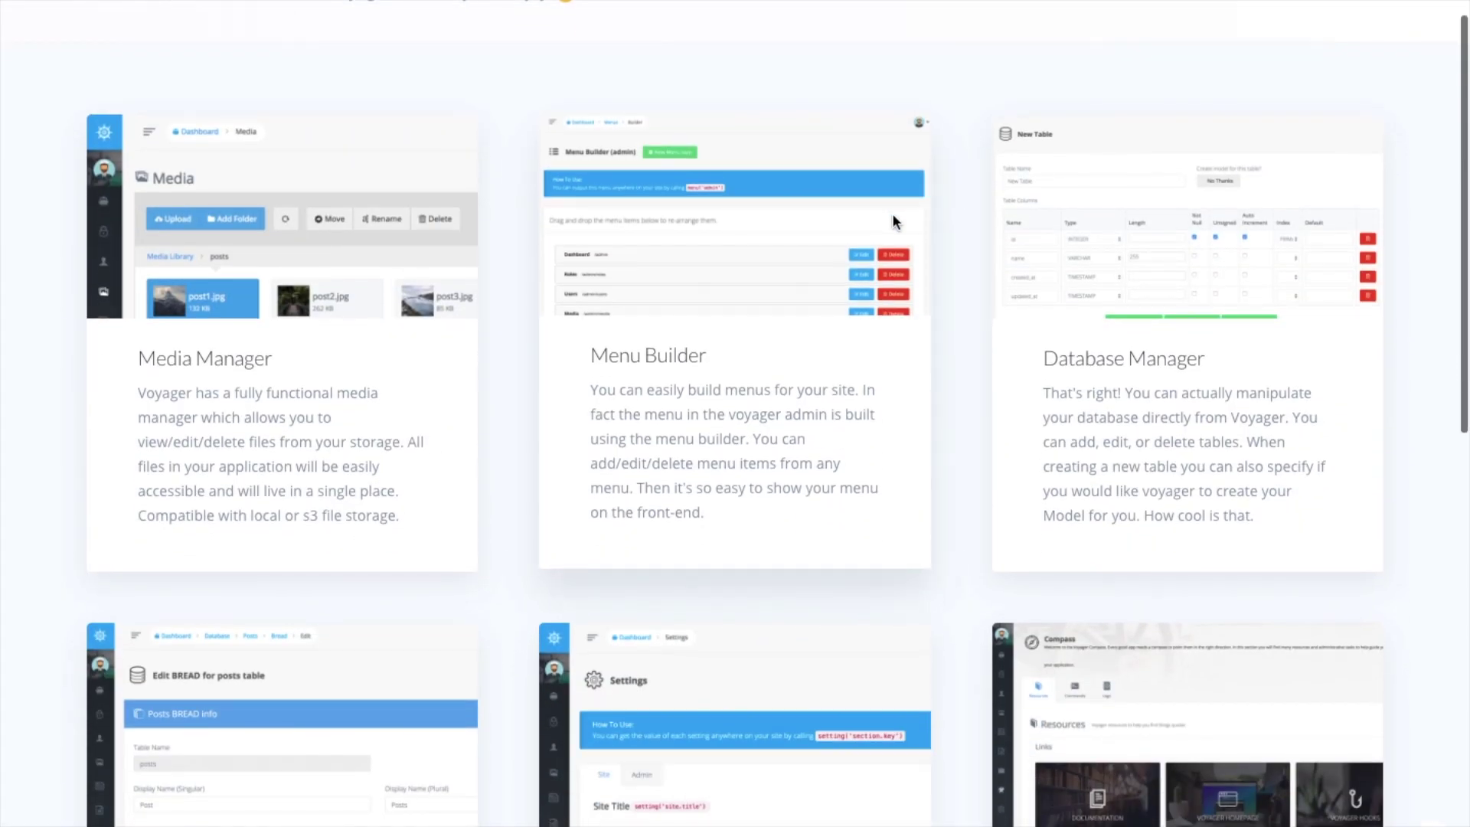
{"action": "scroll", "coordinate": [892, 213], "scroll_direction": "down", "scroll_amount": 4}
{"action": "scroll", "coordinate": [893, 213], "scroll_direction": "down", "scroll_amount": 3}
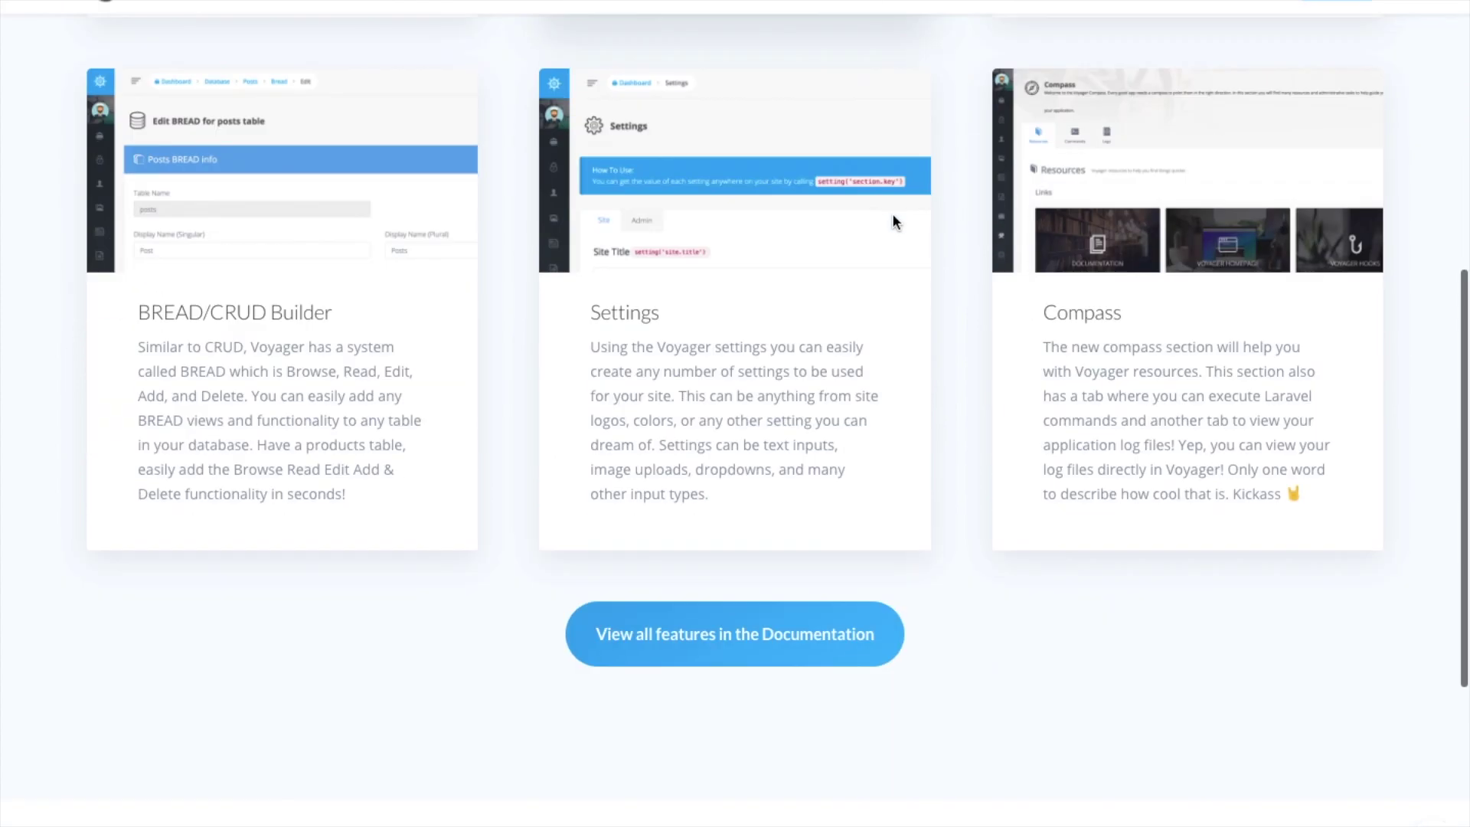
Step: Open the Voyager documentation introduction via 'View all features in the Documentation'
{"action": "left_click", "coordinate": [752, 650]}
{"action": "scroll", "coordinate": [751, 652], "scroll_direction": "down", "scroll_amount": 3}
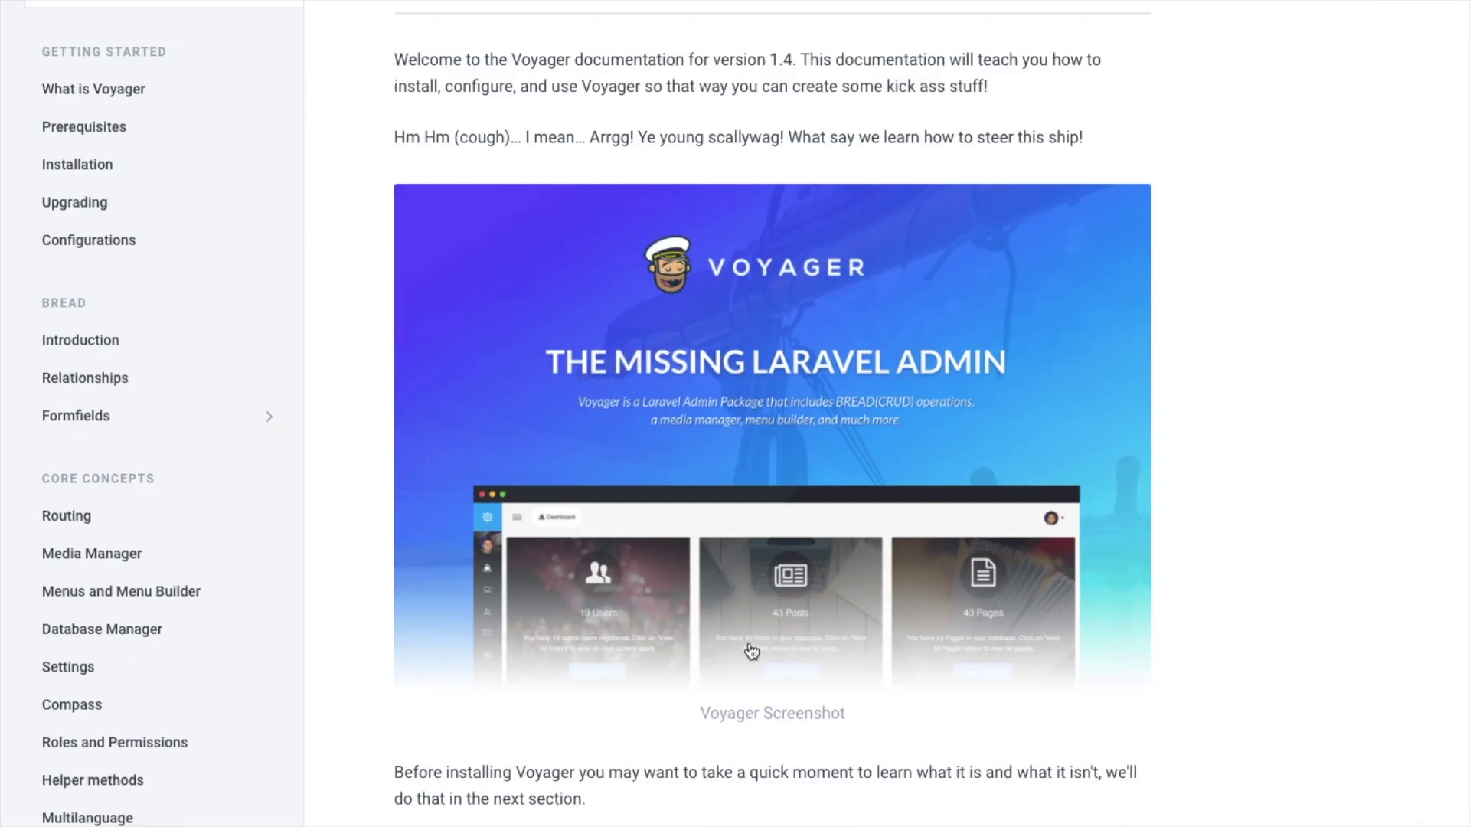
{"action": "scroll", "coordinate": [751, 652], "scroll_direction": "down", "scroll_amount": 3}
{"action": "scroll", "coordinate": [751, 652], "scroll_direction": "down", "scroll_amount": 5}
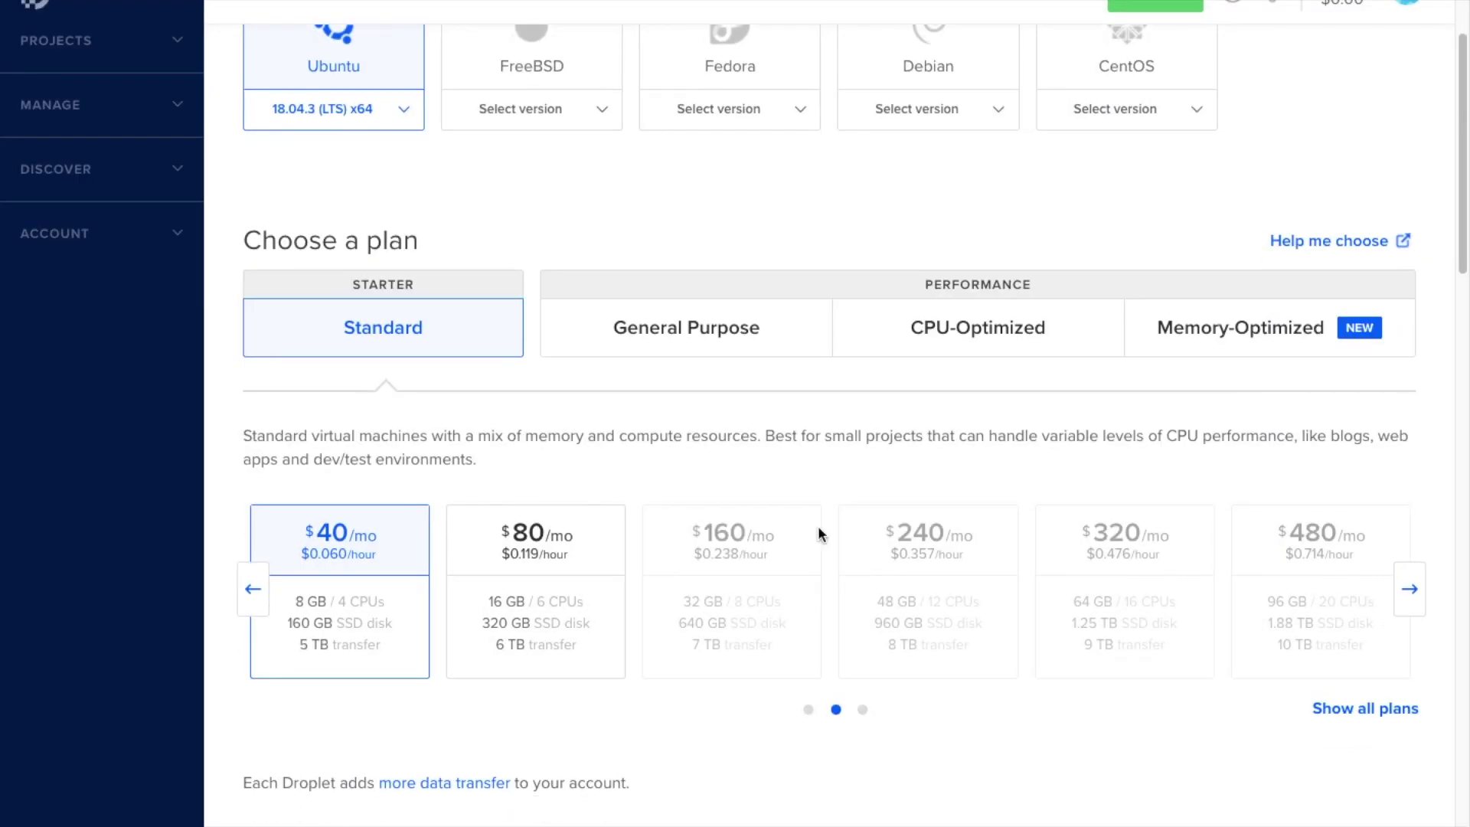
Step: Return to the first page of plans and pick the $10/mo Standard droplet
{"action": "left_click", "coordinate": [255, 592]}
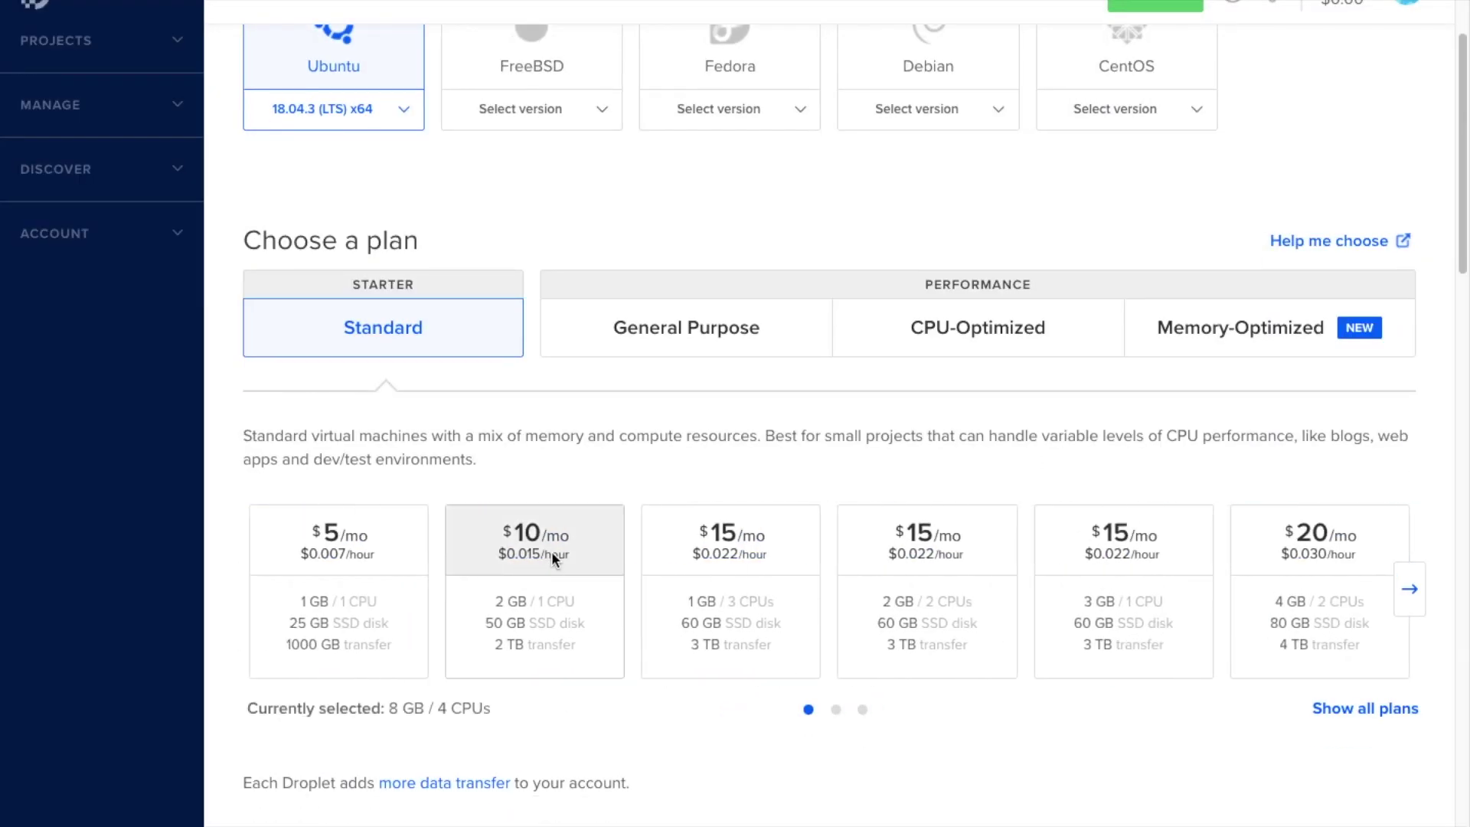
{"action": "left_click", "coordinate": [552, 551]}
{"action": "scroll", "coordinate": [552, 551], "scroll_direction": "down", "scroll_amount": 3}
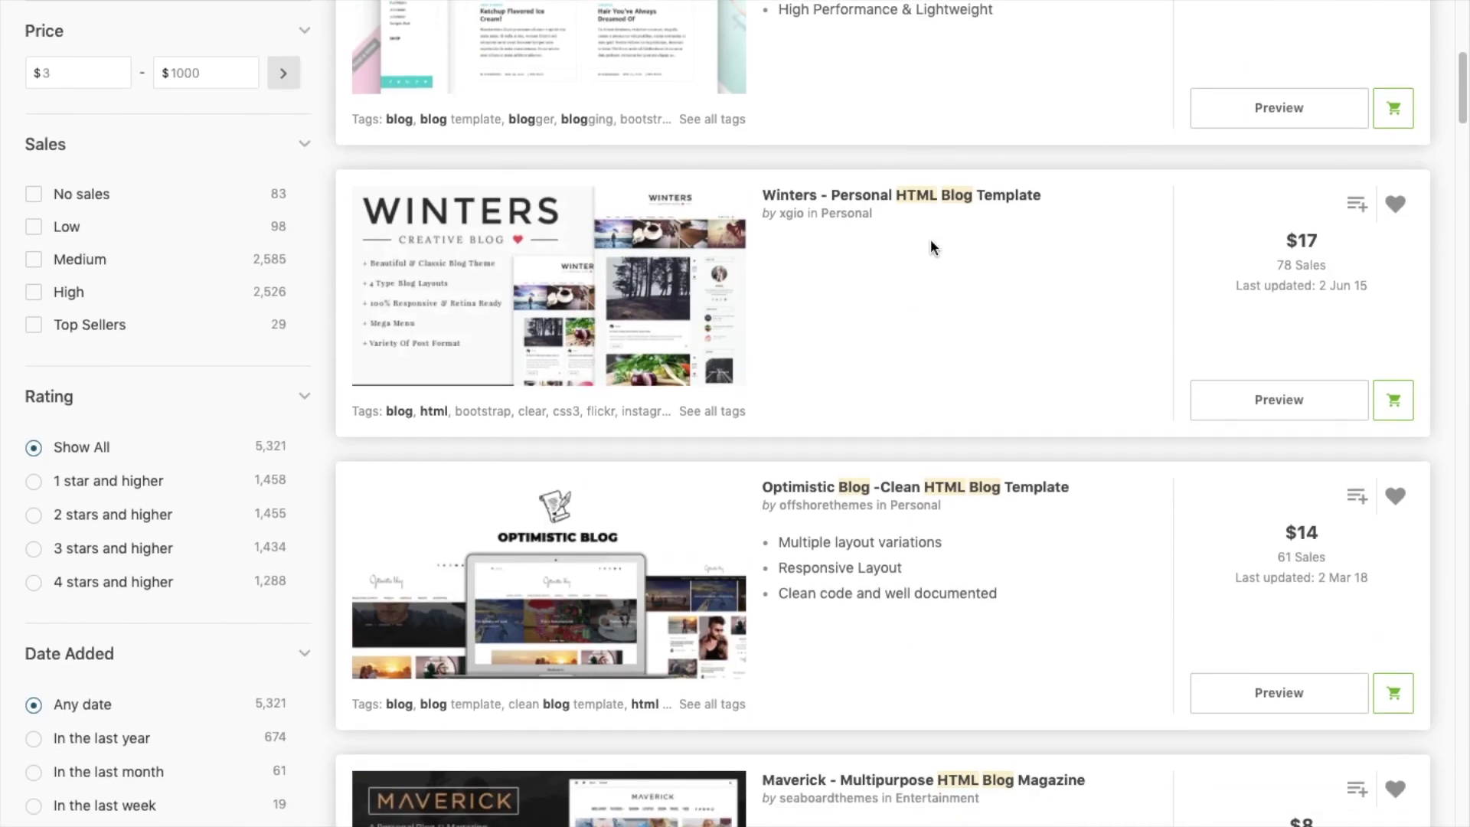
{"action": "scroll", "coordinate": [931, 247], "scroll_direction": "down", "scroll_amount": 1}
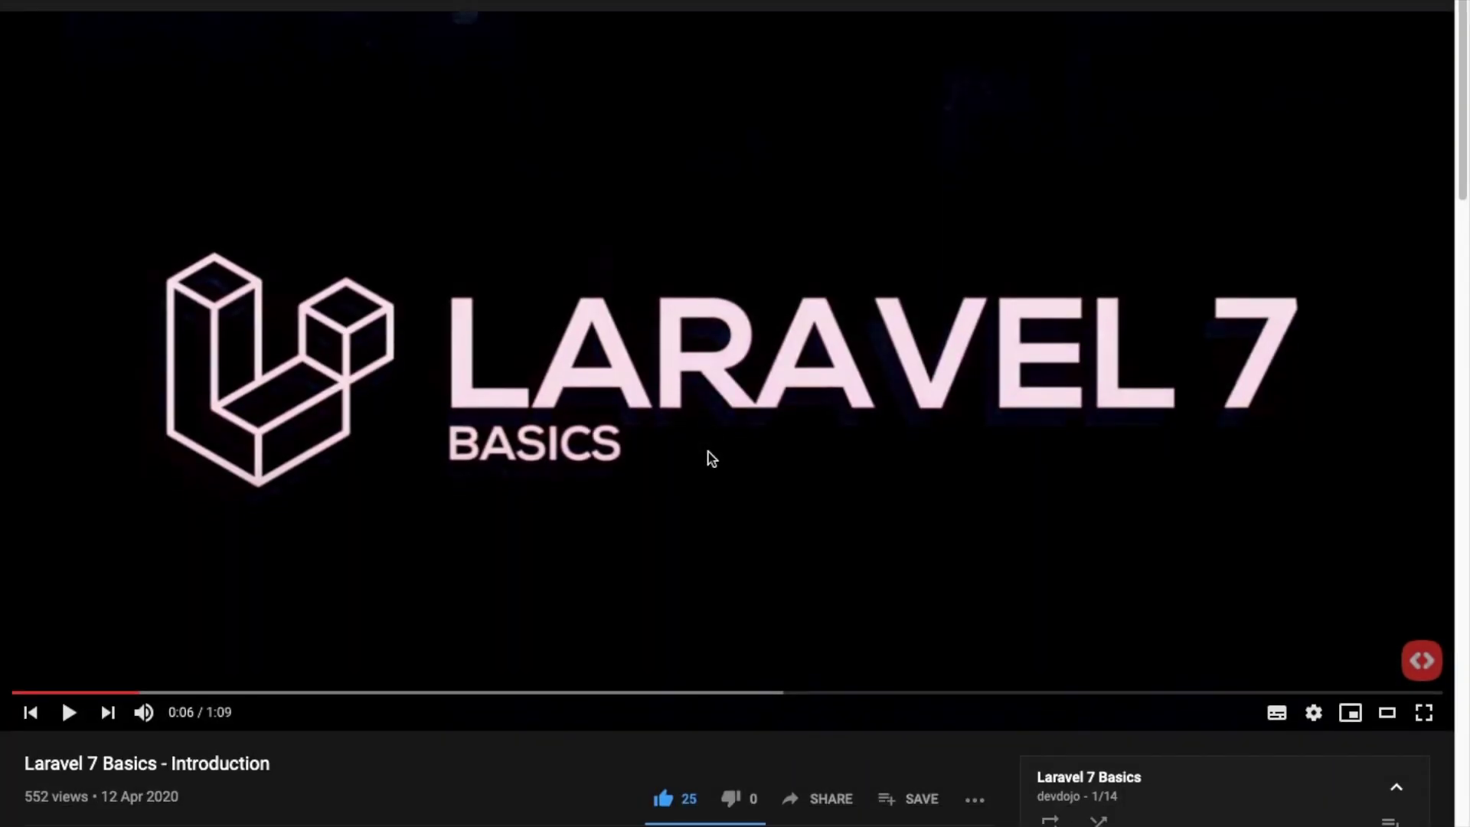
{"action": "scroll", "coordinate": [706, 457], "scroll_direction": "down", "scroll_amount": 2}
{"action": "scroll", "coordinate": [706, 457], "scroll_direction": "down", "scroll_amount": 1}
{"action": "scroll", "coordinate": [706, 457], "scroll_direction": "down", "scroll_amount": 2}
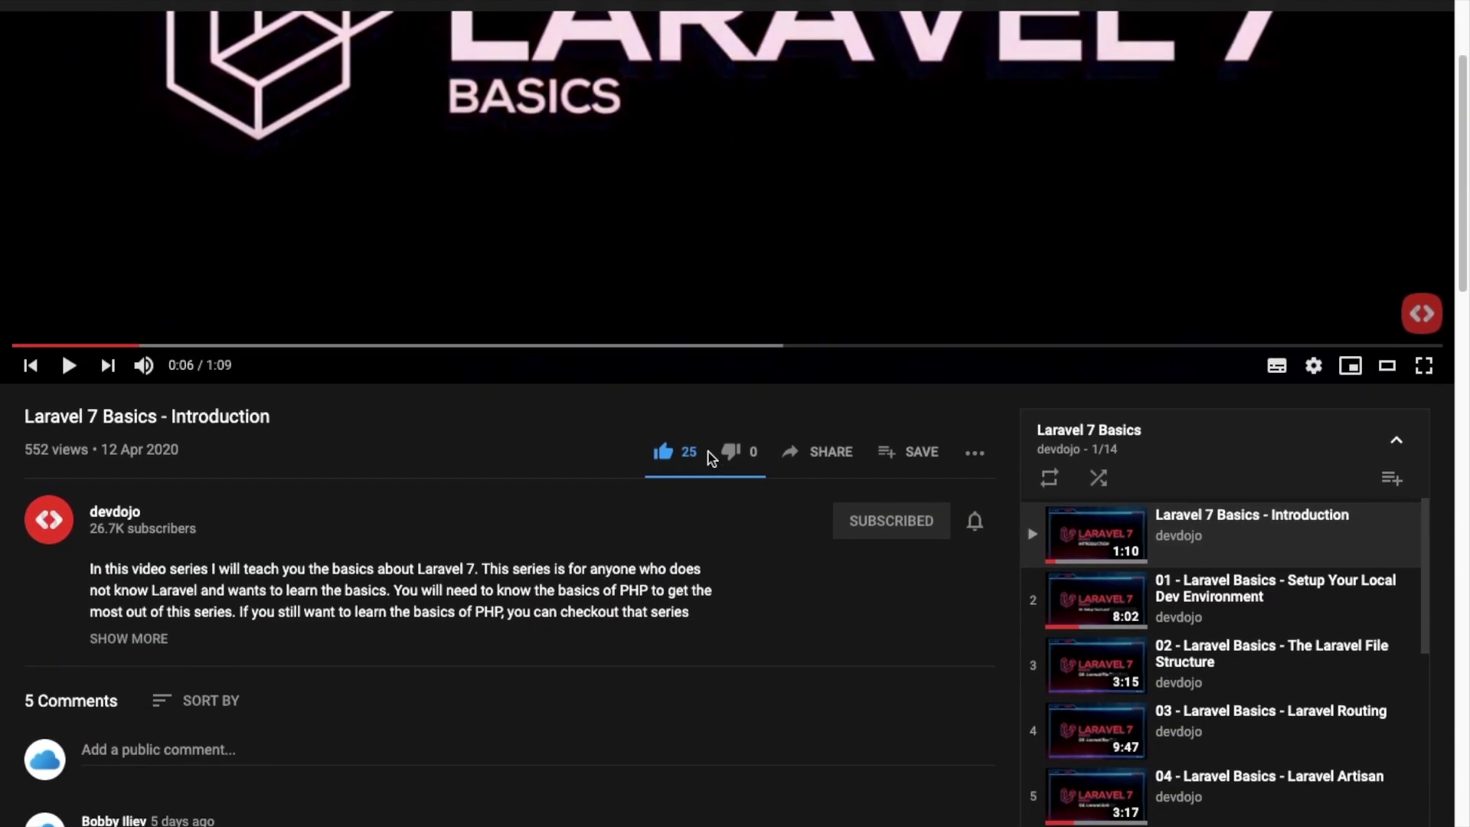
{"action": "scroll", "coordinate": [706, 457], "scroll_direction": "down", "scroll_amount": 1}
{"action": "scroll", "coordinate": [1241, 574], "scroll_direction": "down", "scroll_amount": 3}
{"action": "scroll", "coordinate": [1241, 586], "scroll_direction": "down", "scroll_amount": 2}
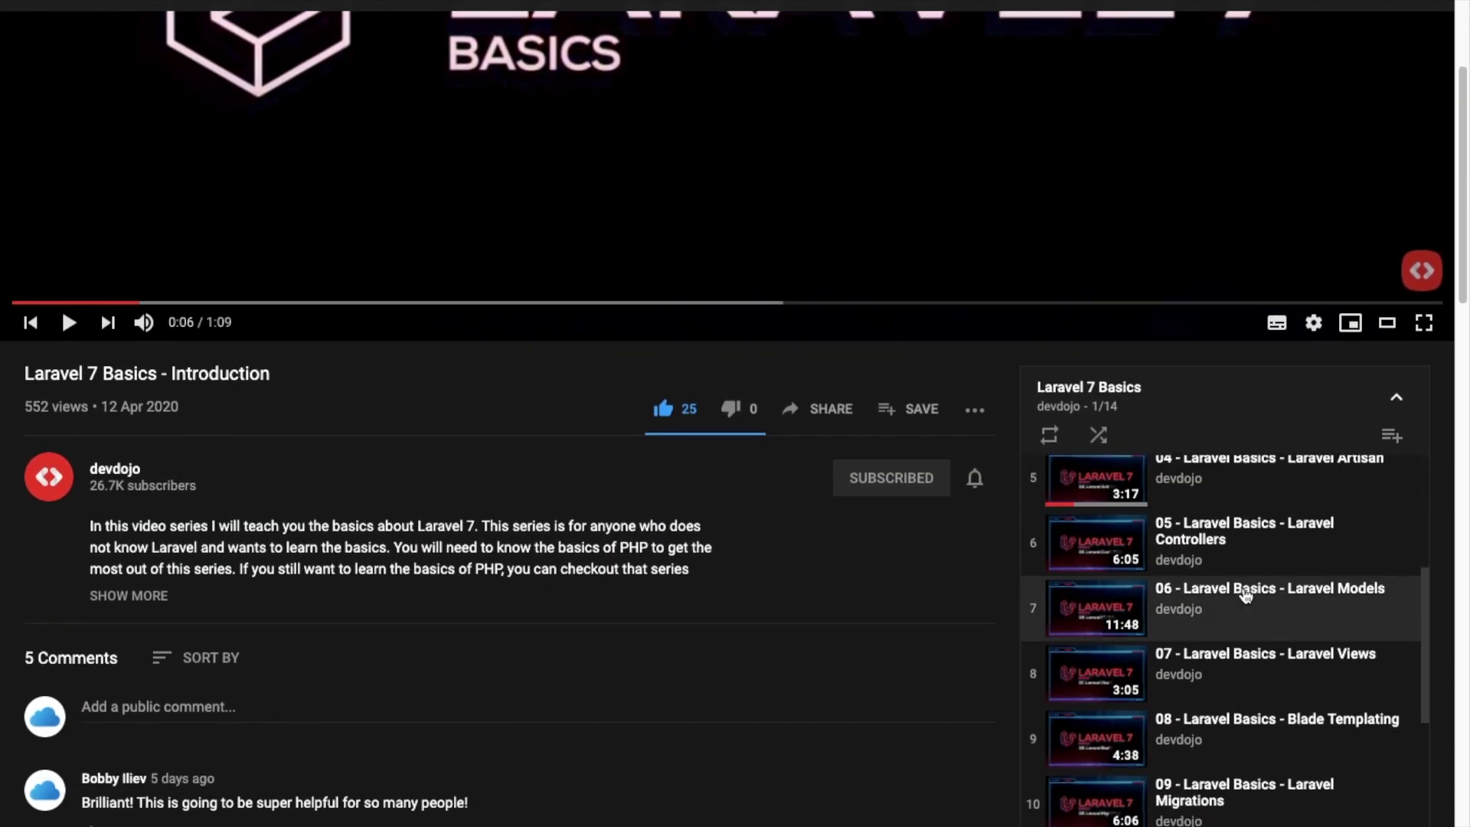
{"action": "scroll", "coordinate": [1244, 595], "scroll_direction": "down", "scroll_amount": 2}
{"action": "scroll", "coordinate": [1245, 595], "scroll_direction": "down", "scroll_amount": 2}
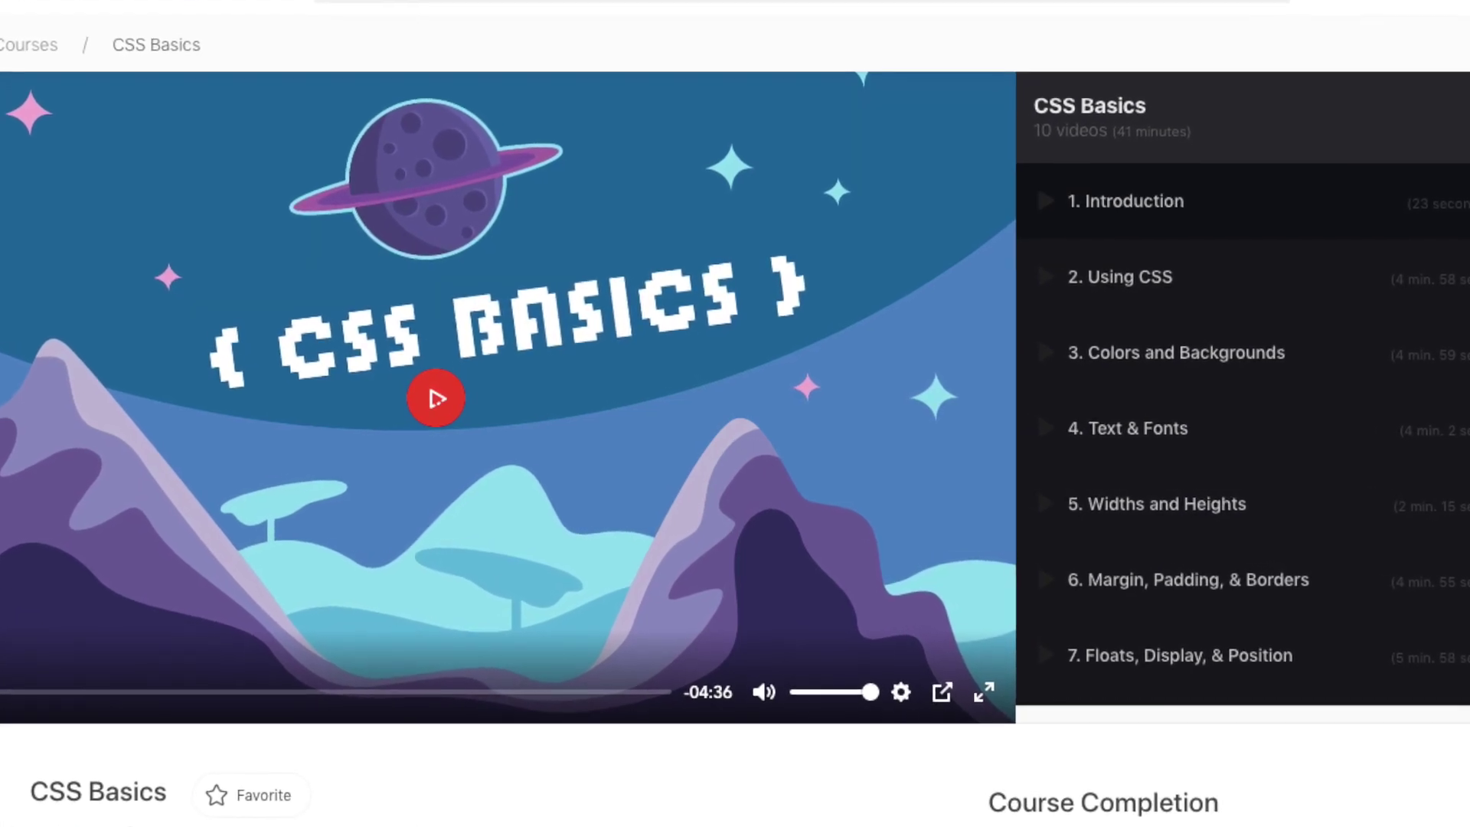
{"action": "scroll", "coordinate": [764, 335], "scroll_direction": "down", "scroll_amount": 3}
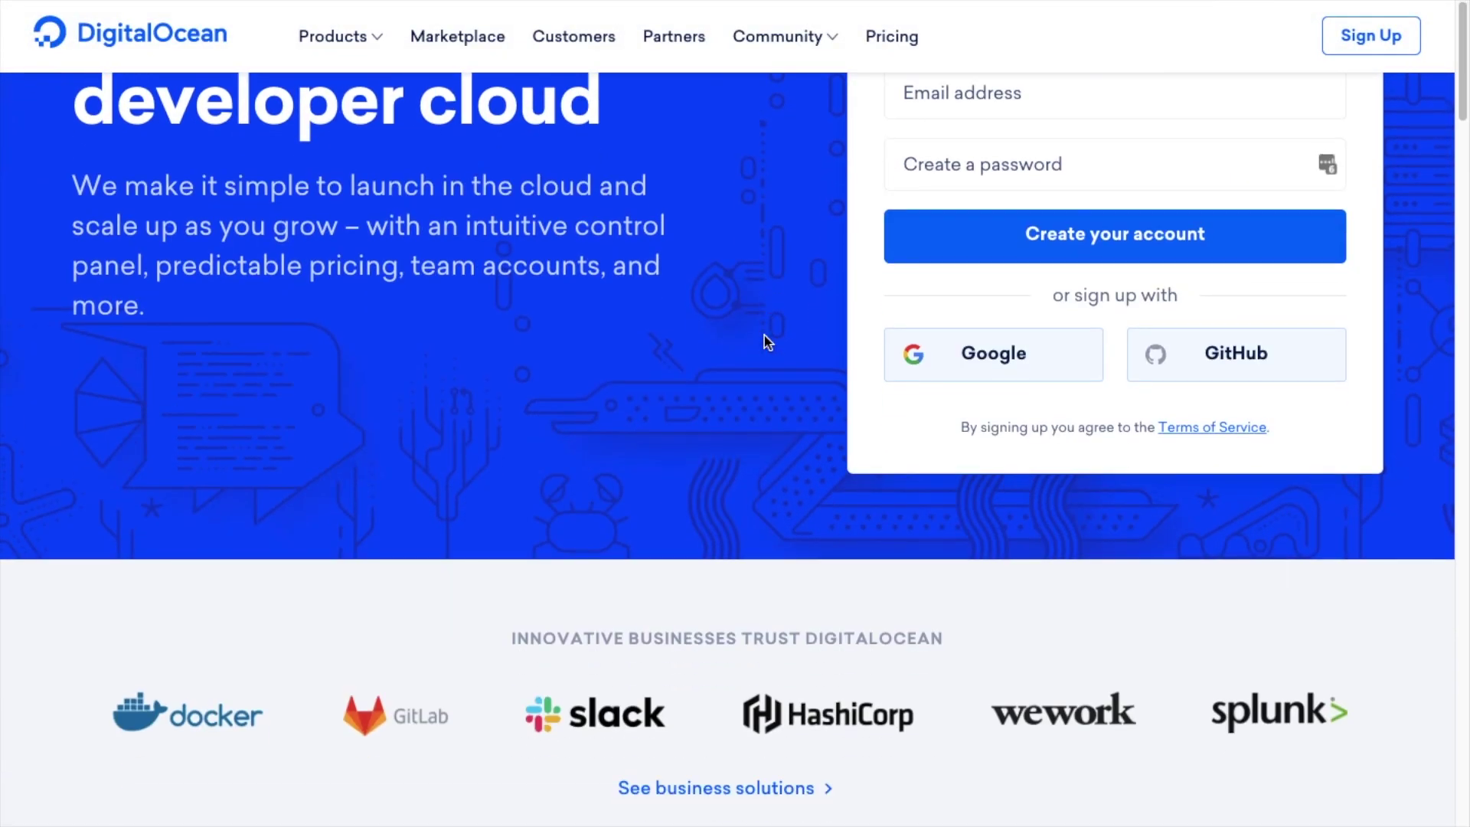
{"action": "scroll", "coordinate": [764, 336], "scroll_direction": "down", "scroll_amount": 3}
{"action": "scroll", "coordinate": [764, 333], "scroll_direction": "down", "scroll_amount": 2}
{"action": "scroll", "coordinate": [764, 334], "scroll_direction": "down", "scroll_amount": 5}
{"action": "scroll", "coordinate": [764, 333], "scroll_direction": "down", "scroll_amount": 4}
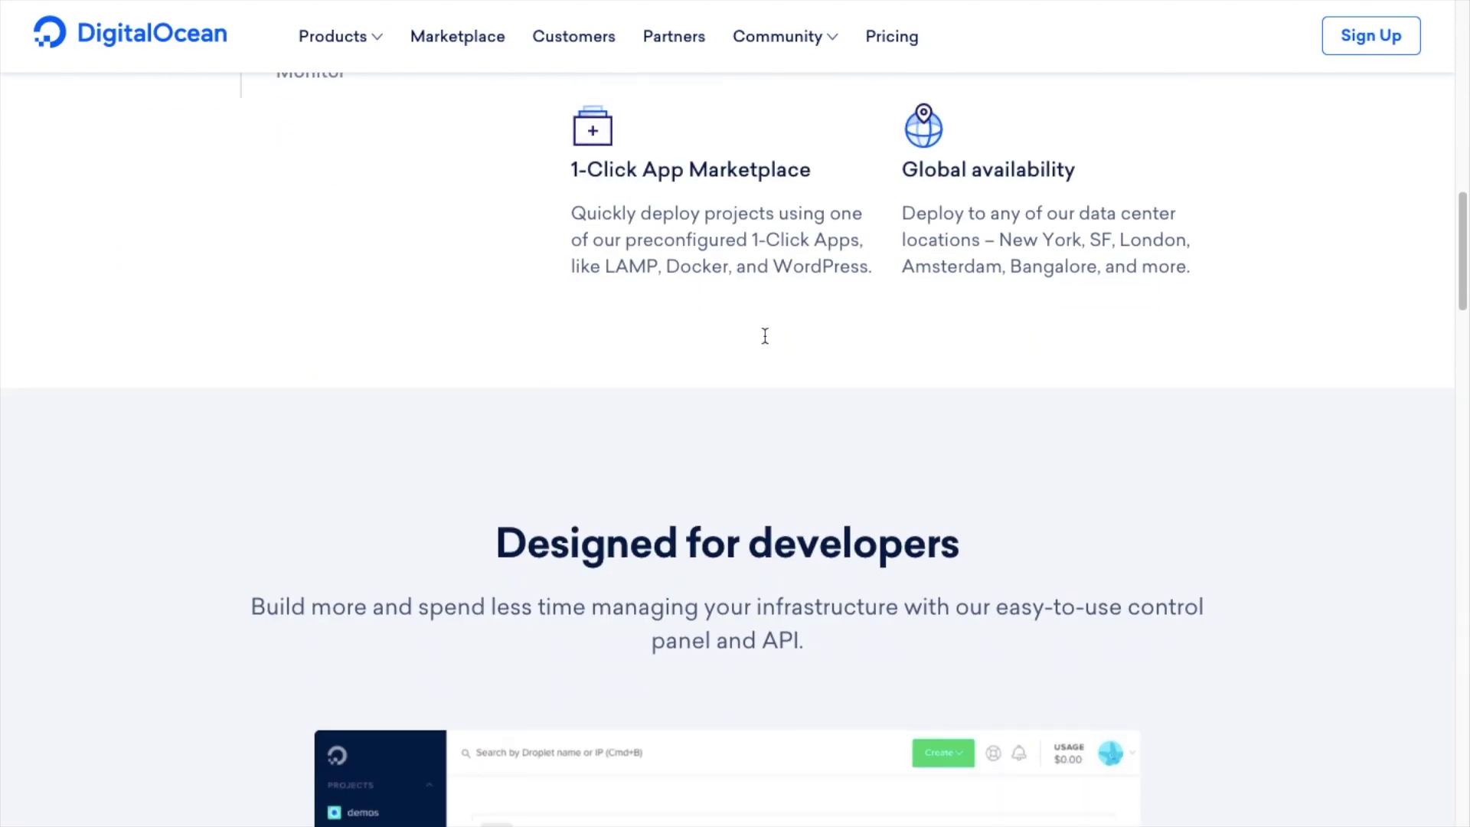
{"action": "scroll", "coordinate": [763, 333], "scroll_direction": "down", "scroll_amount": 2}
{"action": "scroll", "coordinate": [764, 333], "scroll_direction": "down", "scroll_amount": 3}
{"action": "scroll", "coordinate": [766, 342], "scroll_direction": "down", "scroll_amount": 1}
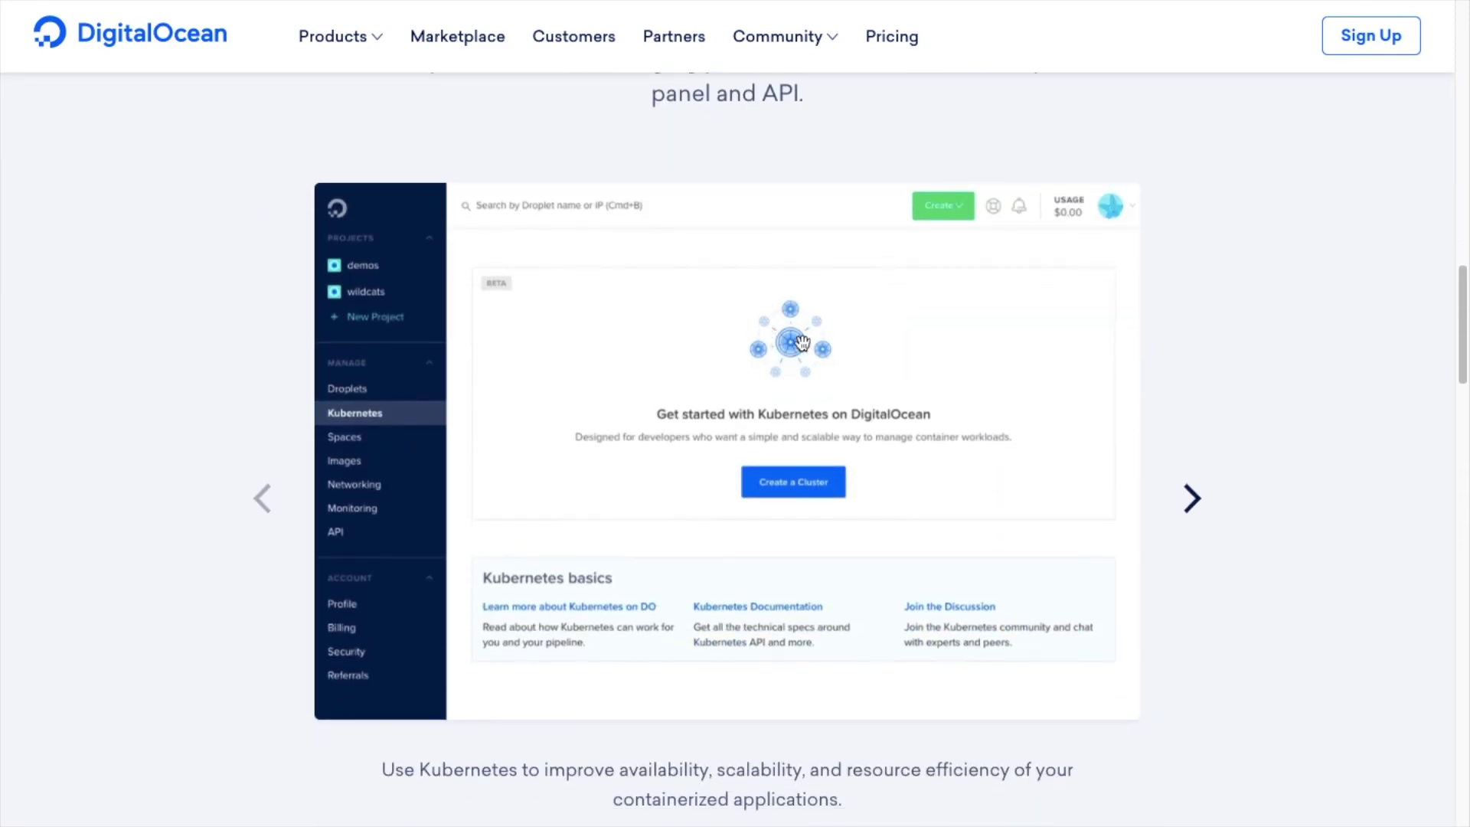
Step: Advance the control-panel carousel through Create Droplets, database cluster and the next screenshot
{"action": "left_click", "coordinate": [1192, 498]}
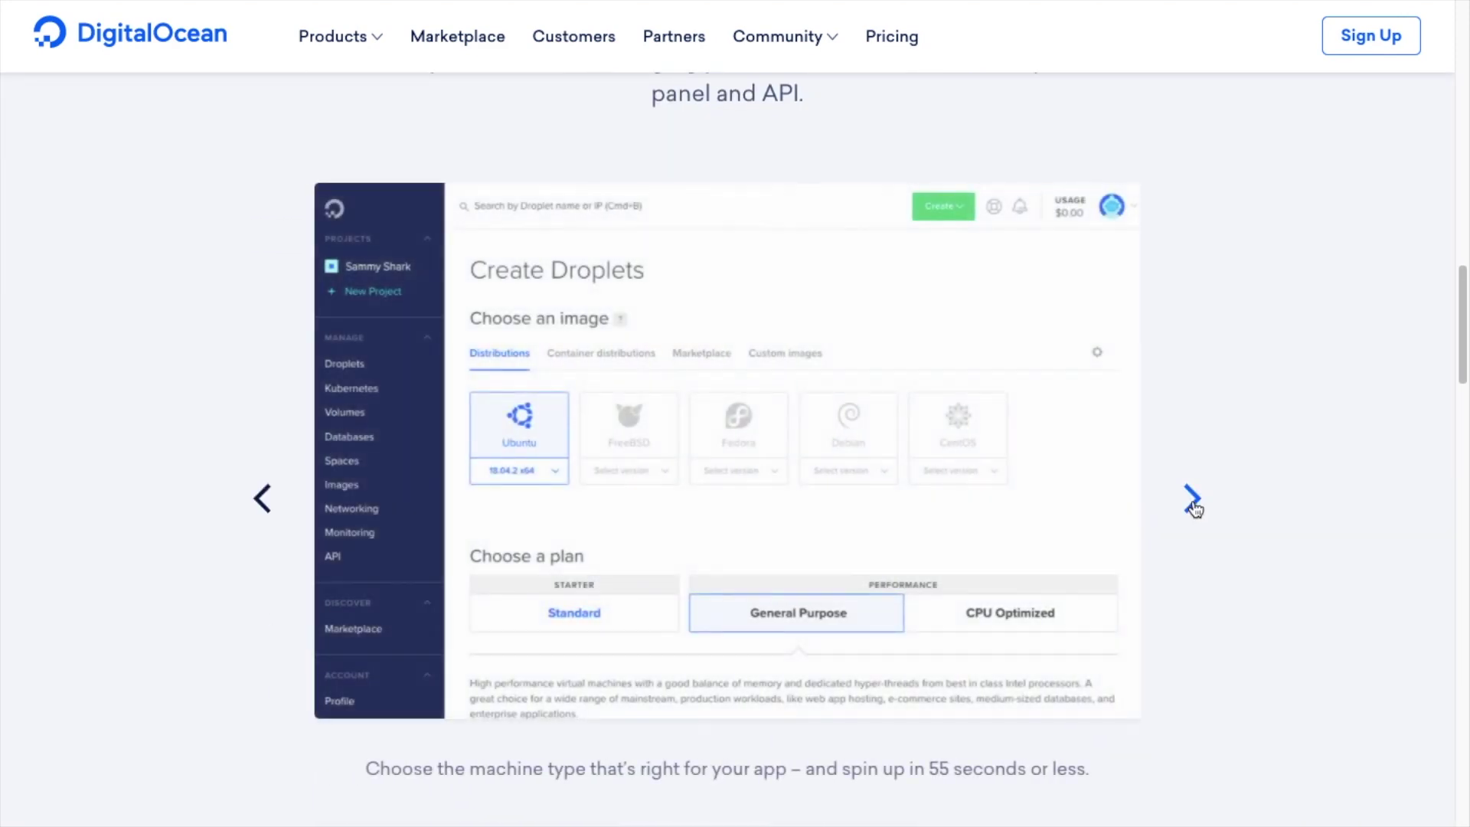
{"action": "left_click", "coordinate": [1193, 503]}
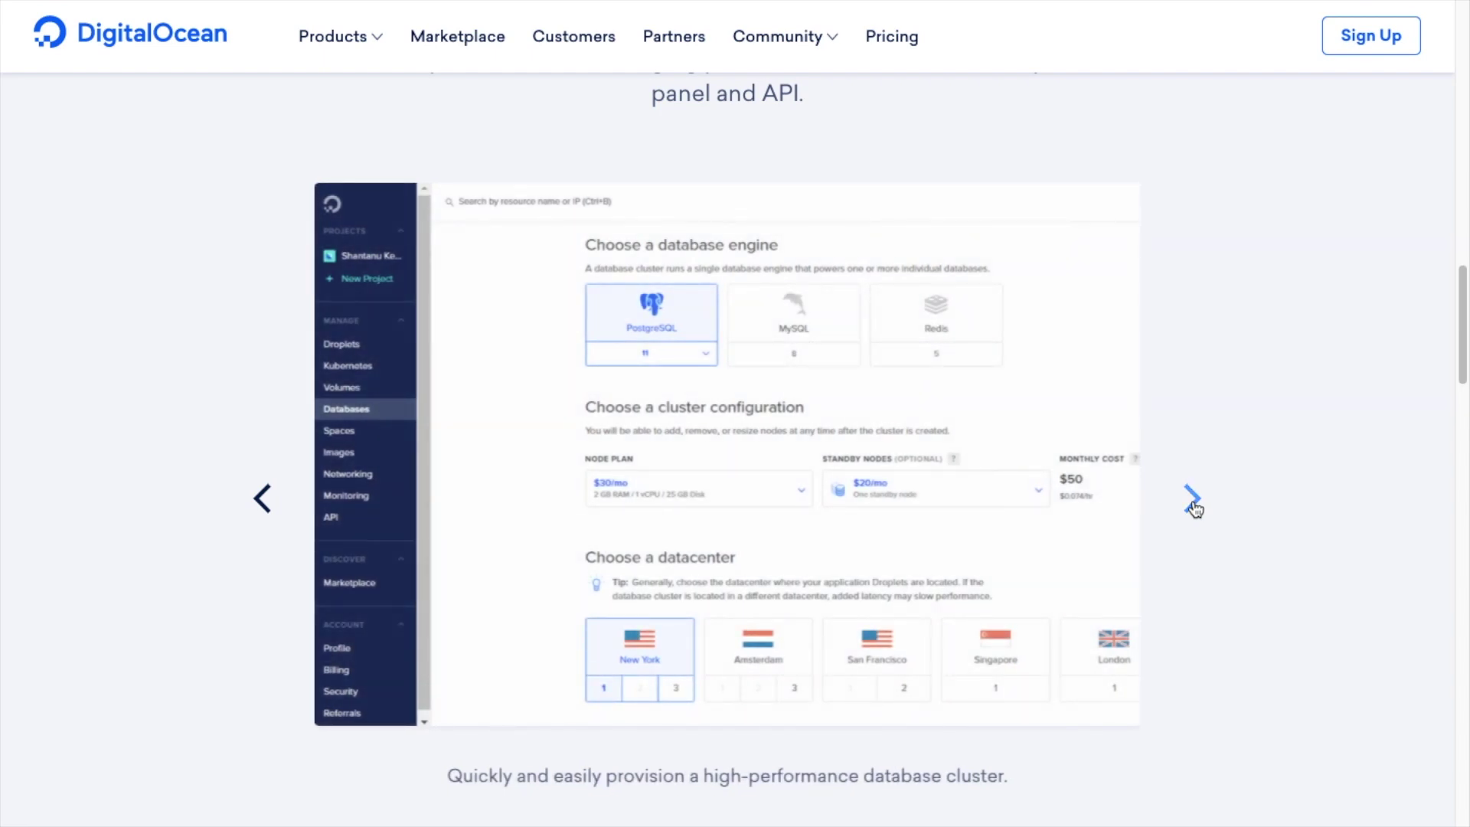
{"action": "left_click", "coordinate": [1194, 507]}
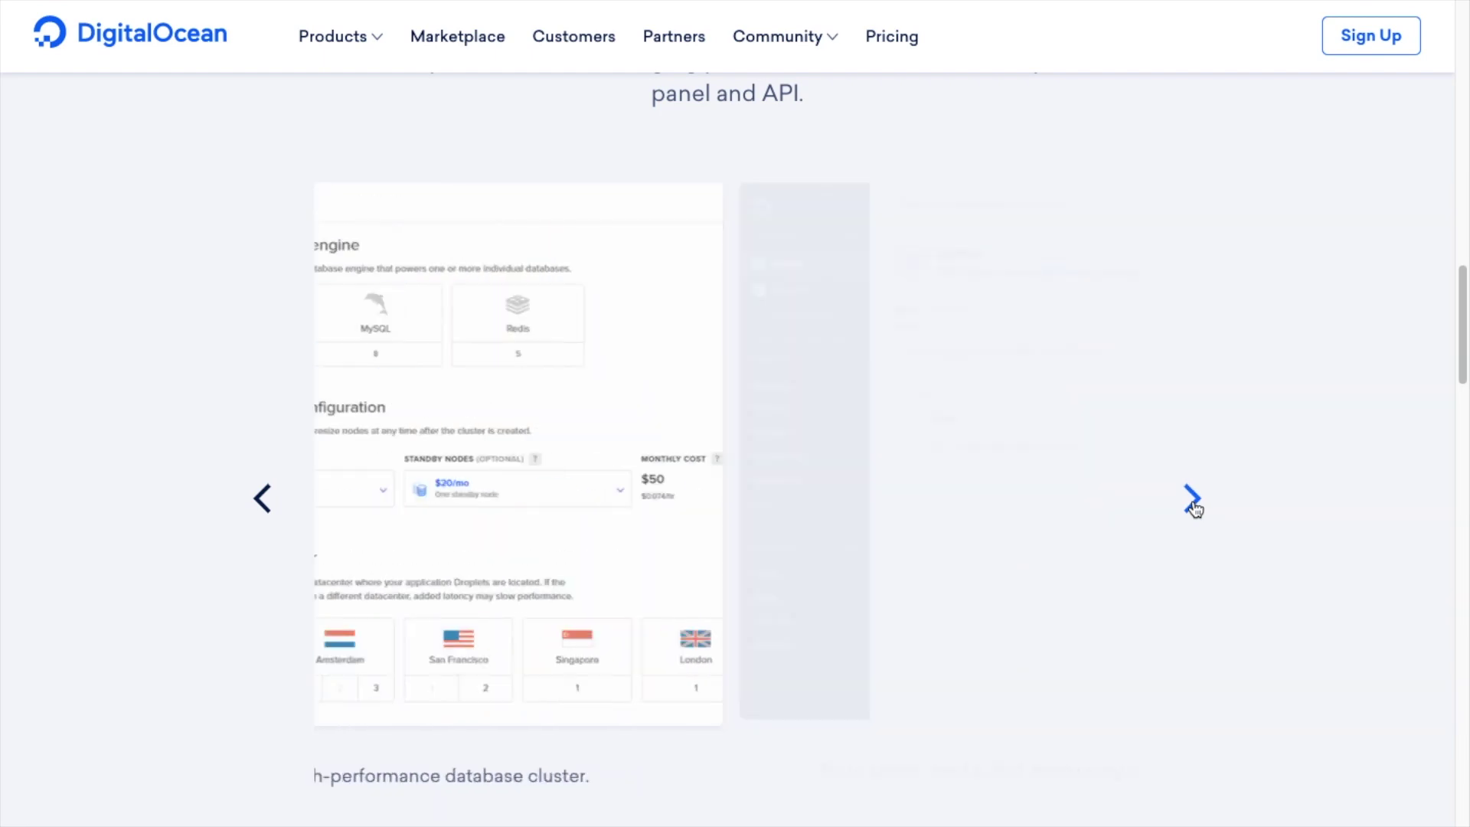